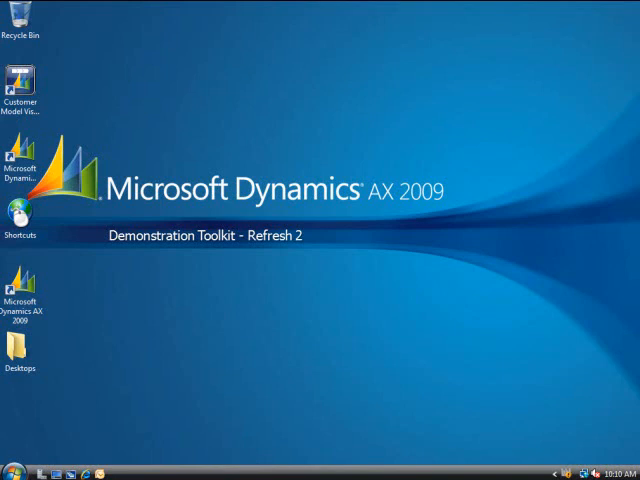
# Launch Microsoft Dynamics AX 2009 from the Start menu into the Lean Manufacturing area
pyautogui.click(14, 472)
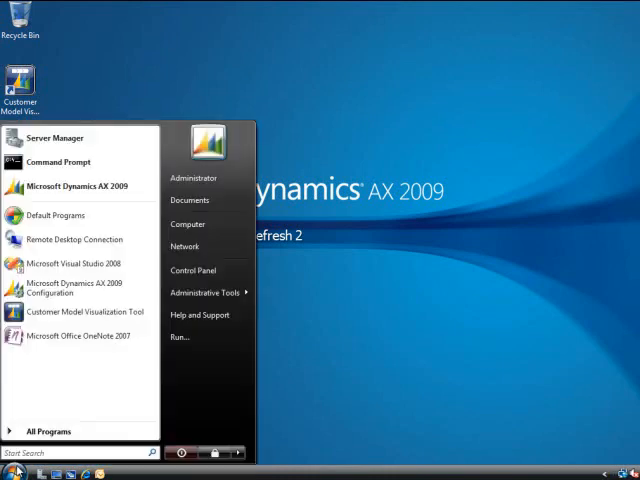
pyautogui.click(60, 187)
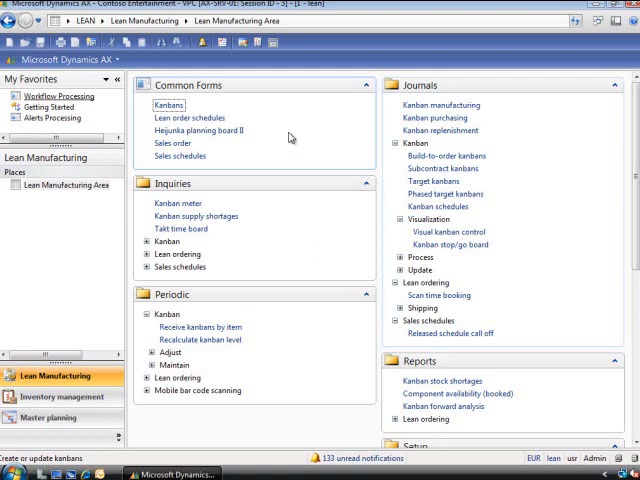
# Add a new kanban record for LE-Ped Assy SS 40x40 at work cell PED-01 with basic setup
pyautogui.click(168, 105)
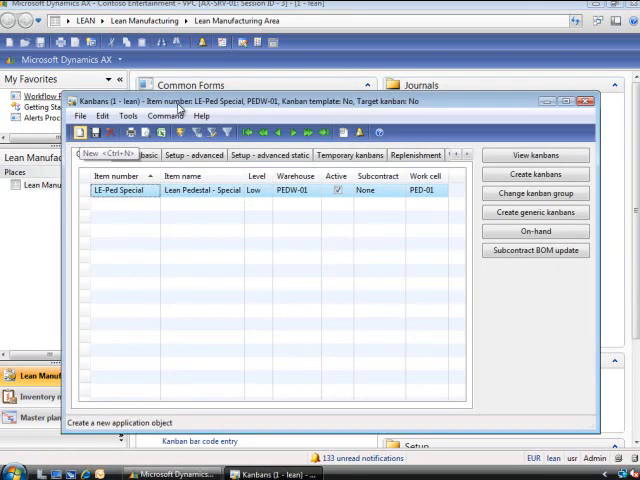
pyautogui.click(80, 133)
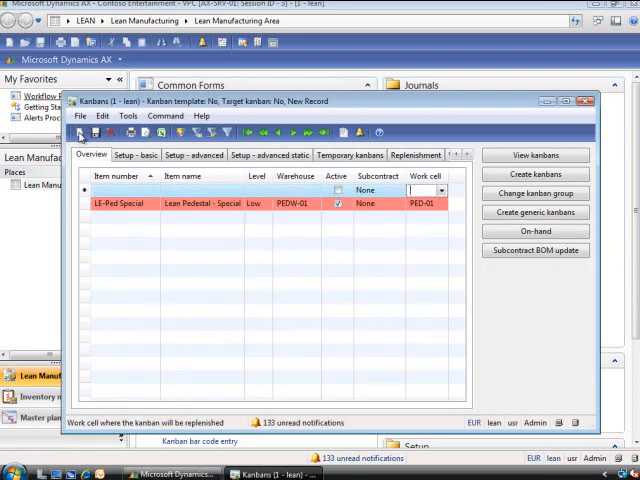
pyautogui.write('PED-01')
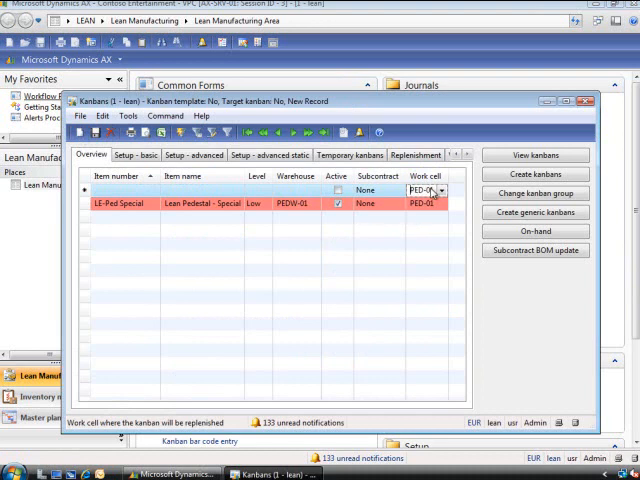
pyautogui.click(120, 190)
pyautogui.write('LE-Ped Assy SS 4')
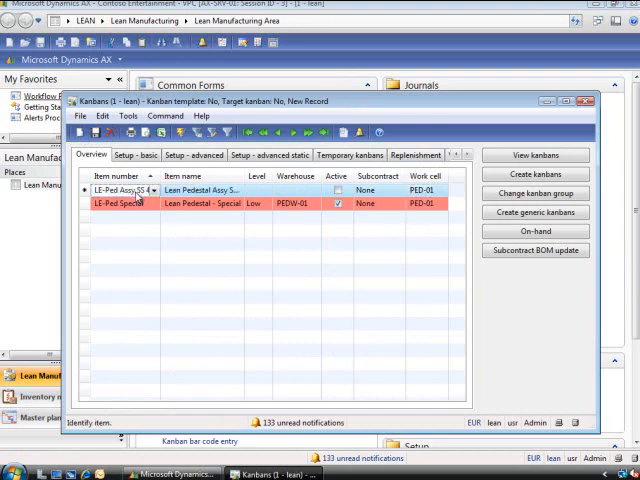
pyautogui.click(134, 155)
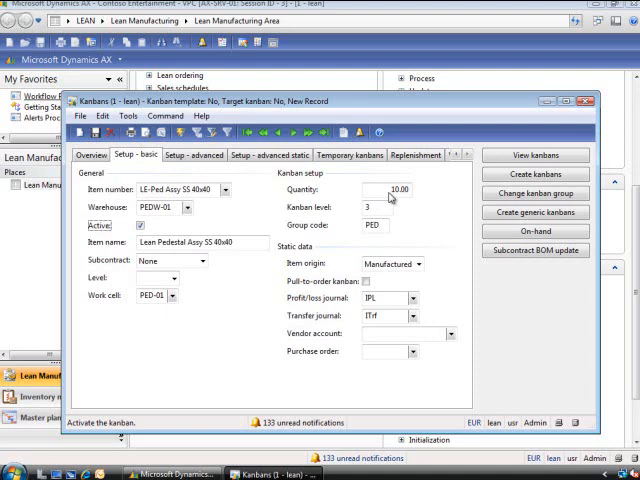
# Create the three kanbans for the item and dismiss the Infolog messages
pyautogui.click(535, 174)
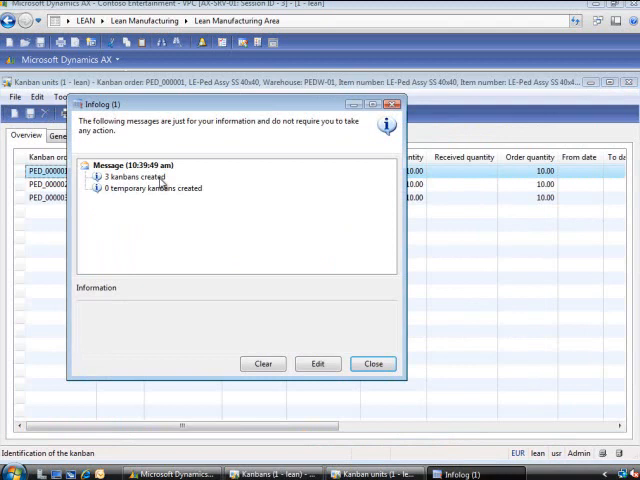
pyautogui.click(373, 363)
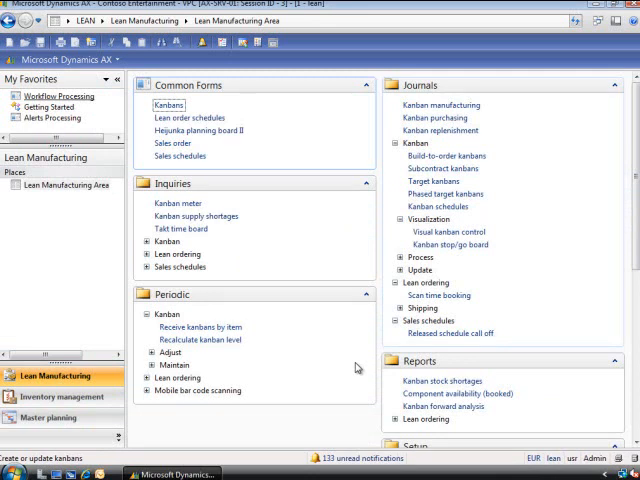
# Produce the kanban ticket for PED_000001 from the Kanban manufacturing journal, then close the report
pyautogui.click(428, 105)
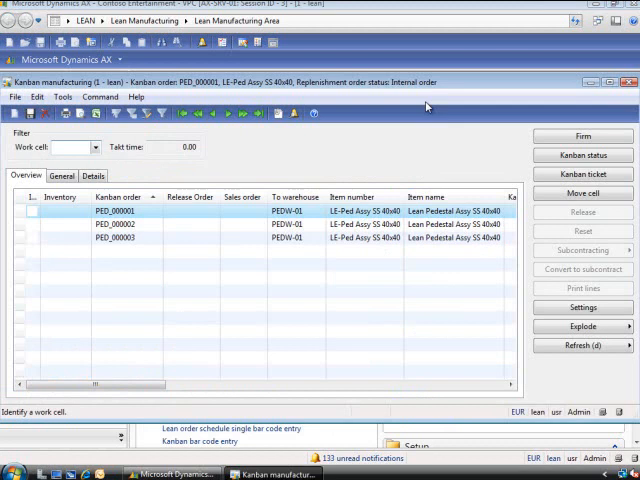
pyautogui.click(582, 174)
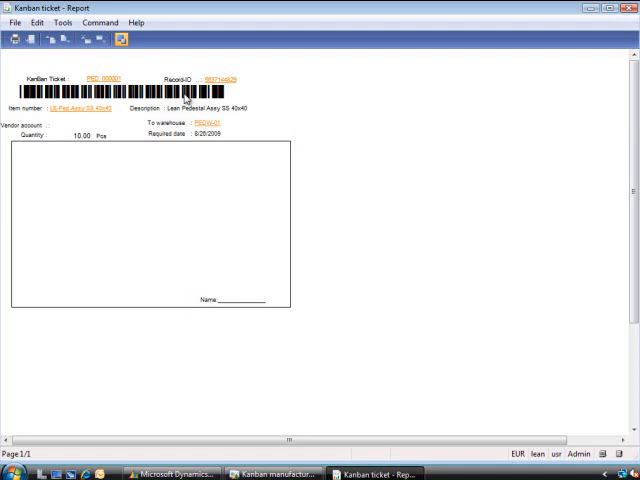
pyautogui.click(628, 9)
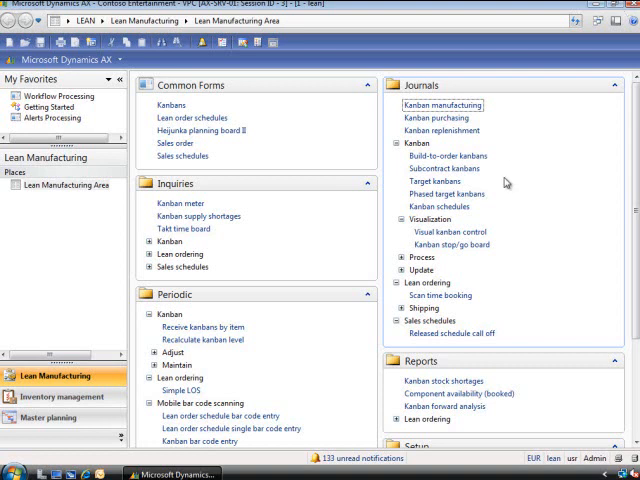
pyautogui.click(470, 236)
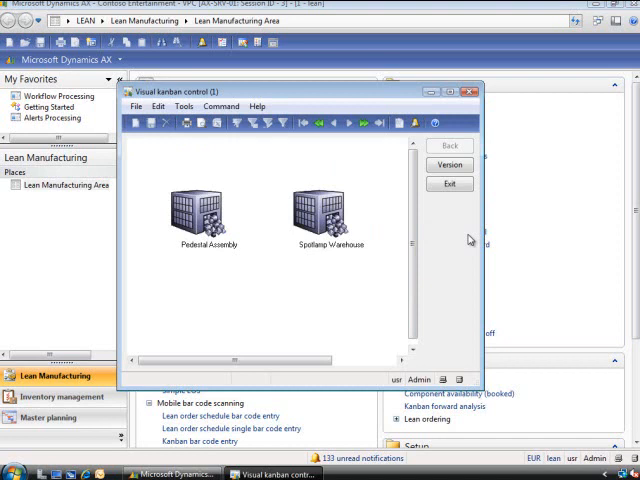
pyautogui.doubleClick(208, 225)
pyautogui.doubleClick(210, 233)
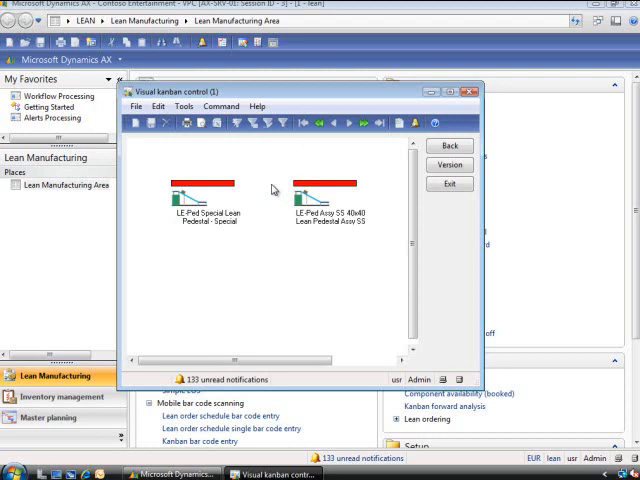
pyautogui.click(470, 92)
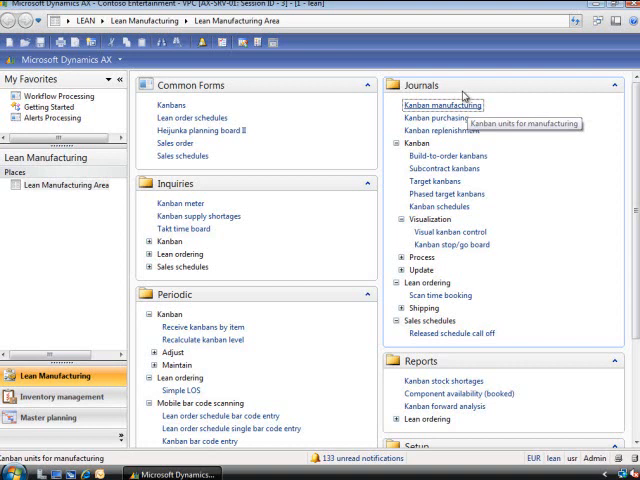
# Enter confirmed quantity 10 on kanban PED_000001 in Kanban manufacturing and firm it
pyautogui.click(443, 105)
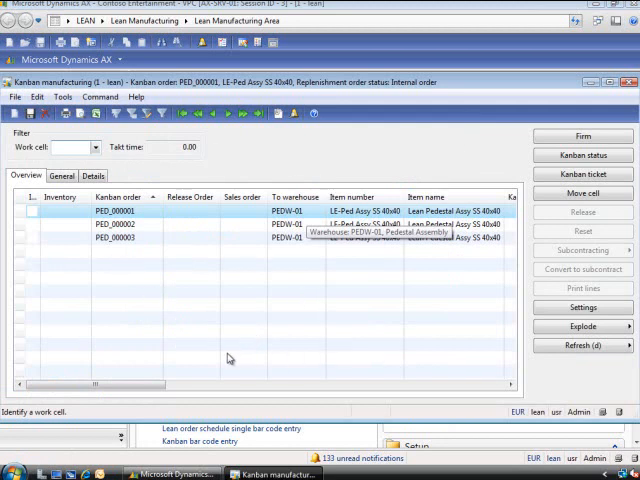
pyautogui.click(175, 385)
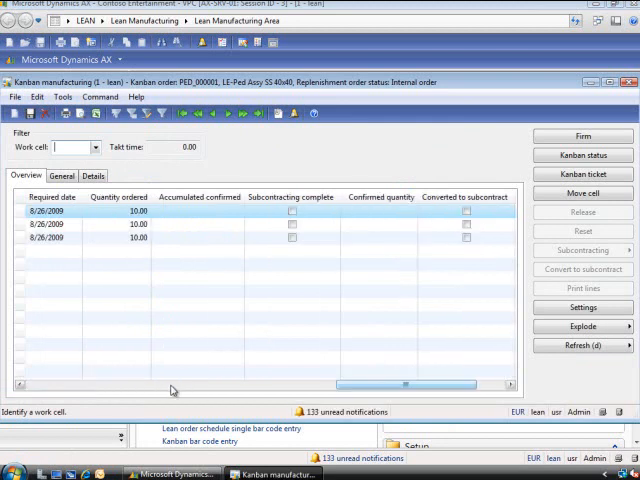
pyautogui.click(373, 214)
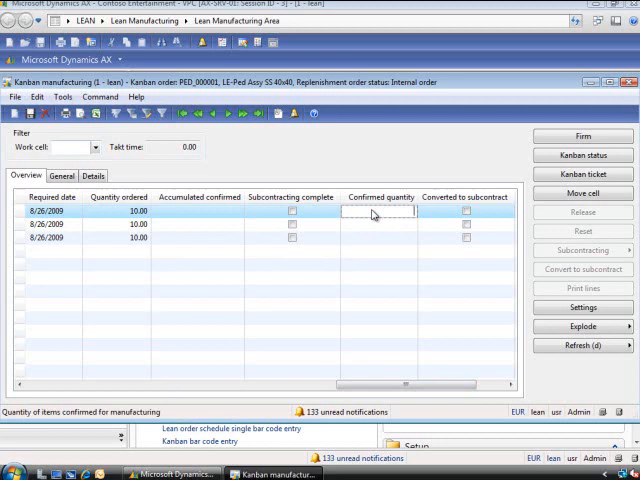
pyautogui.write('10')
pyautogui.click(583, 136)
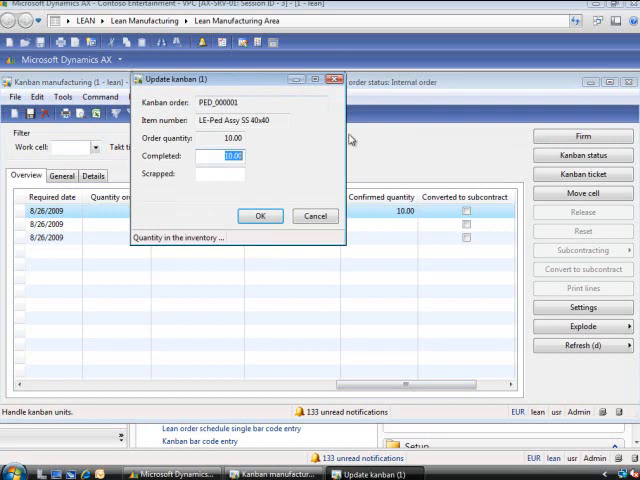
# Accept 10 completed in Update kanban, posting picking list and report-as-finished journals
pyautogui.click(260, 216)
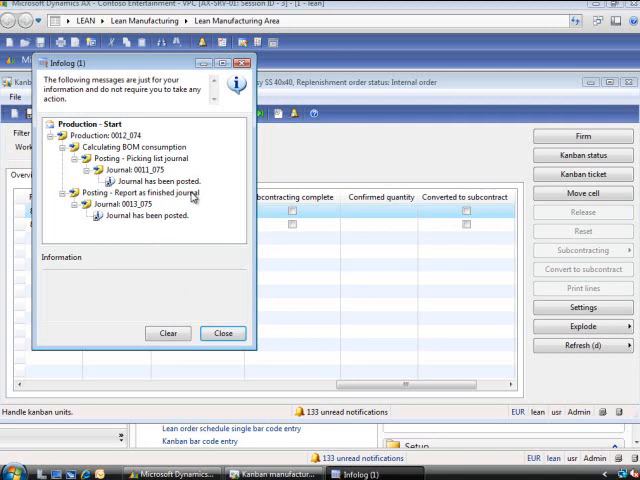
pyautogui.click(222, 333)
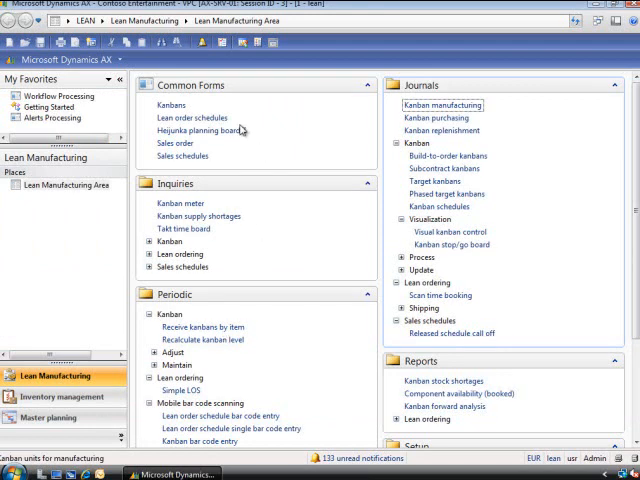
# View the kanban units showing 10 received on PED_000001 and PED_000002, then close the list
pyautogui.click(172, 105)
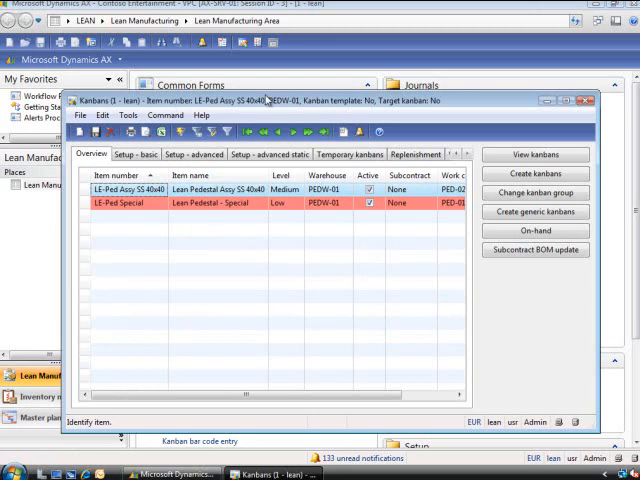
pyautogui.click(535, 154)
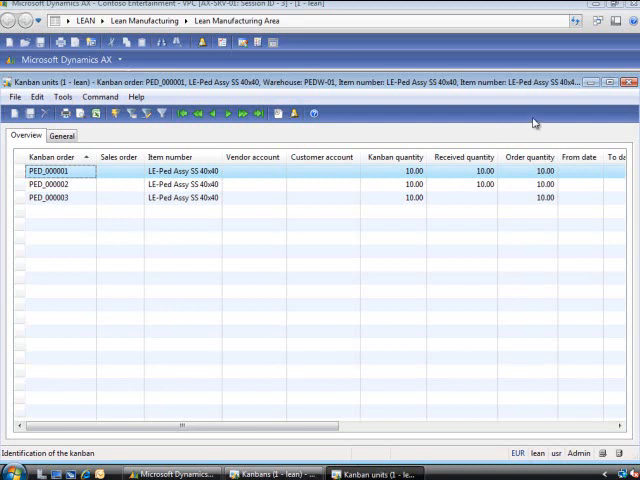
pyautogui.click(630, 82)
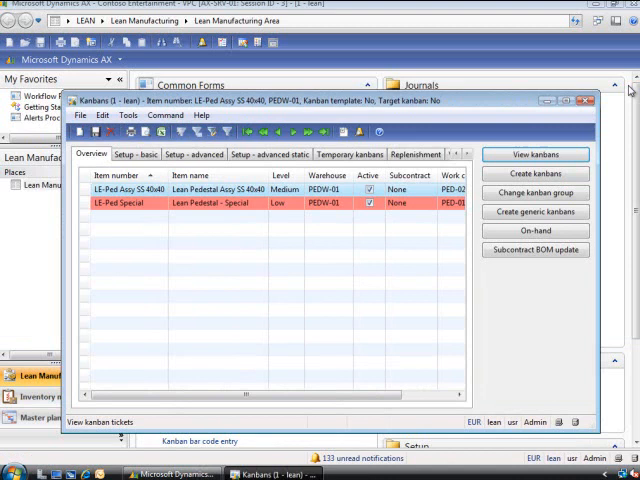
# Show 20 on hand and the two production receipts for the item, then return to Visual kanban control
pyautogui.click(535, 230)
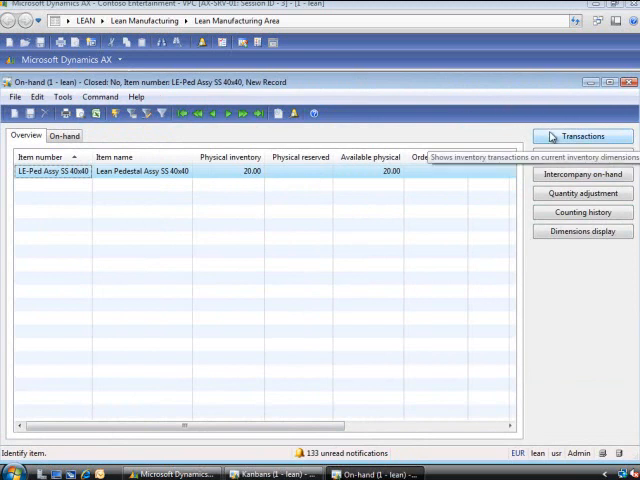
pyautogui.click(583, 136)
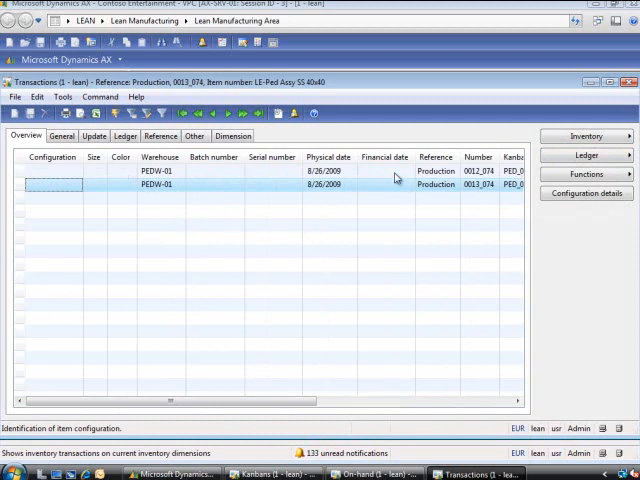
pyautogui.click(175, 472)
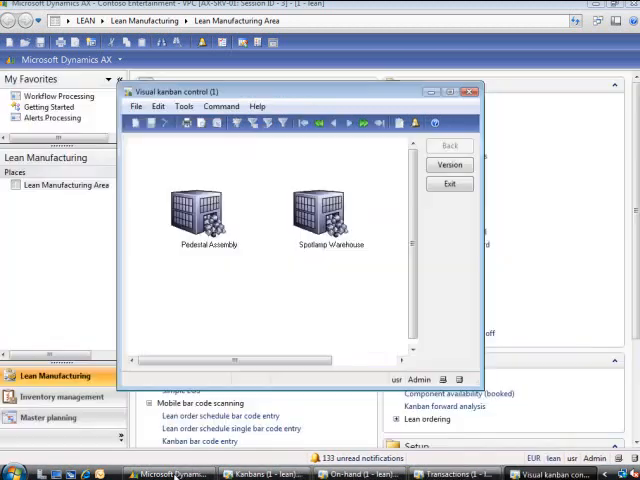
# Drill into Pedestal Assembly and the Pedestal work cell to view its kanban item indicators
pyautogui.doubleClick(197, 215)
pyautogui.doubleClick(197, 215)
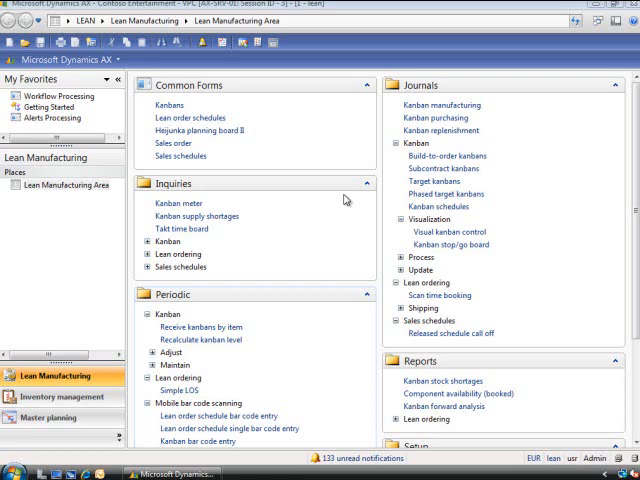
# Open Heijunka planning board II for work cell PED-01 with replenishment indicators
pyautogui.click(200, 130)
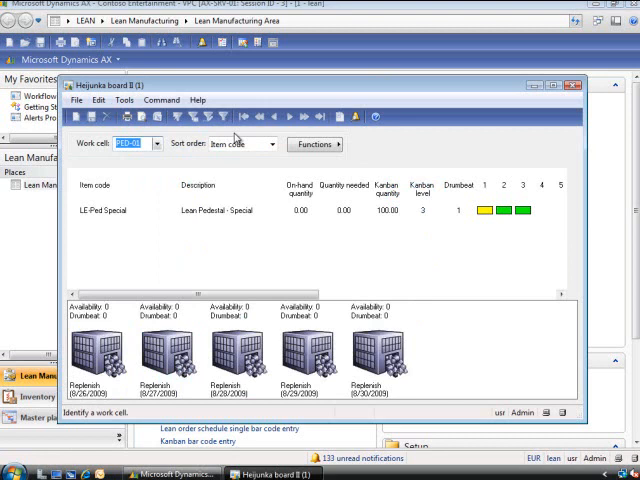